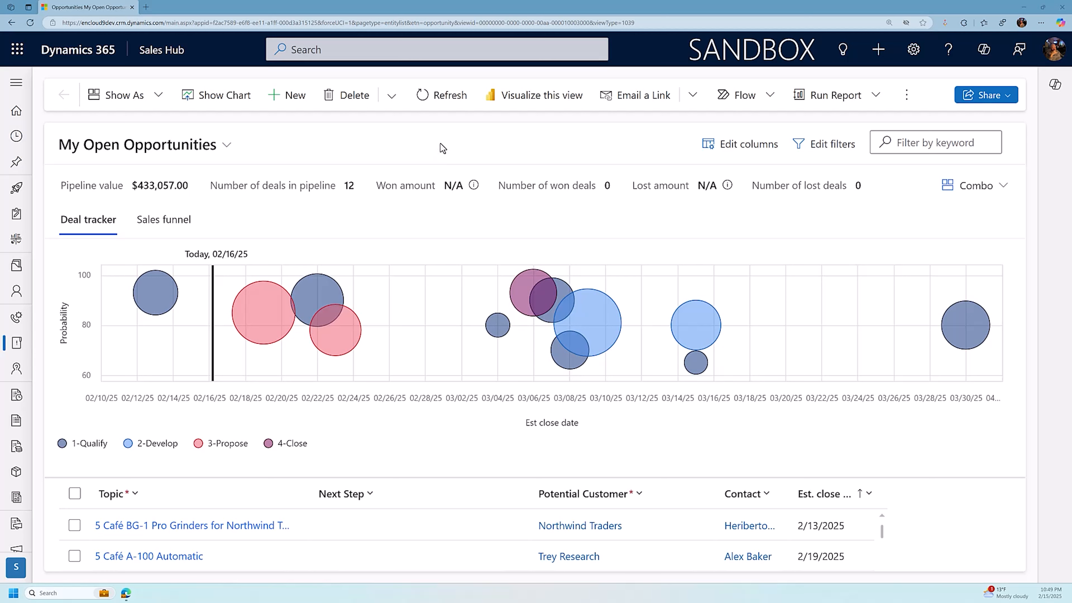
- Open the personalization settings and review the available records-per-page options
left_click(914, 49)
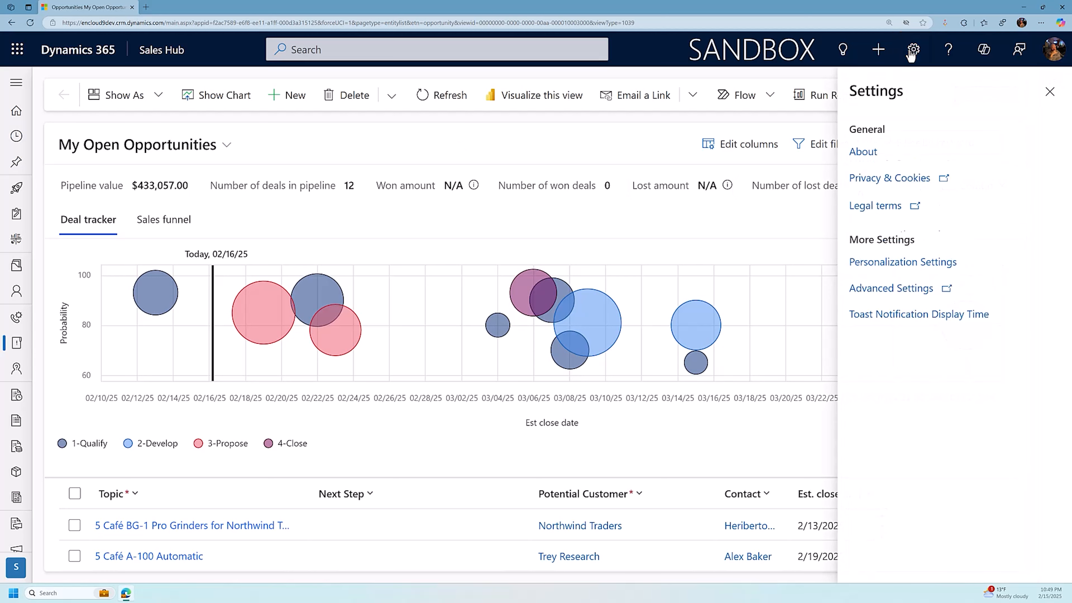
left_click(884, 265)
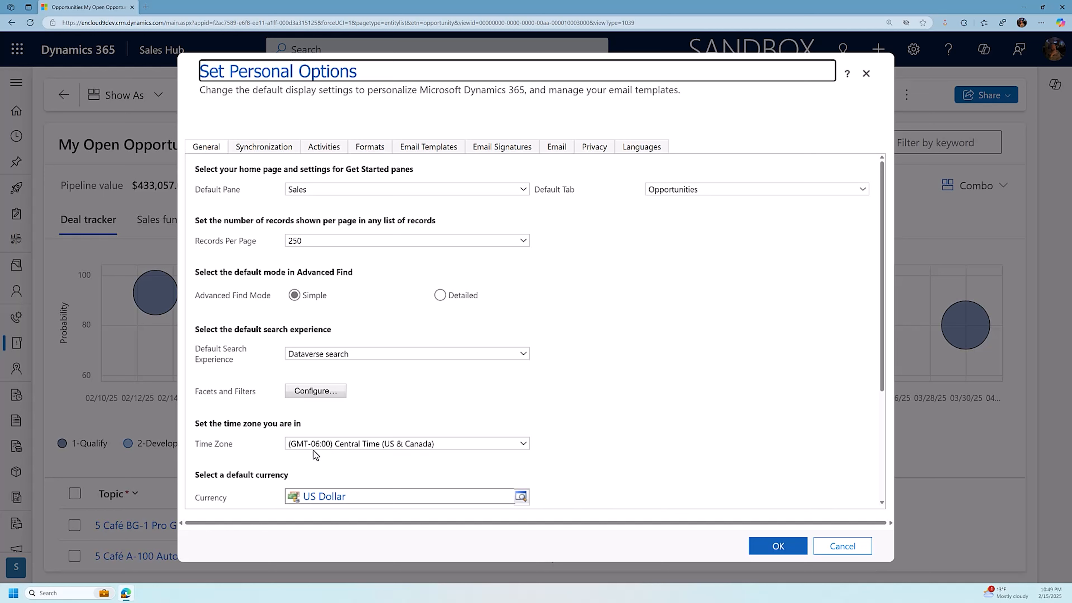
left_click(331, 247)
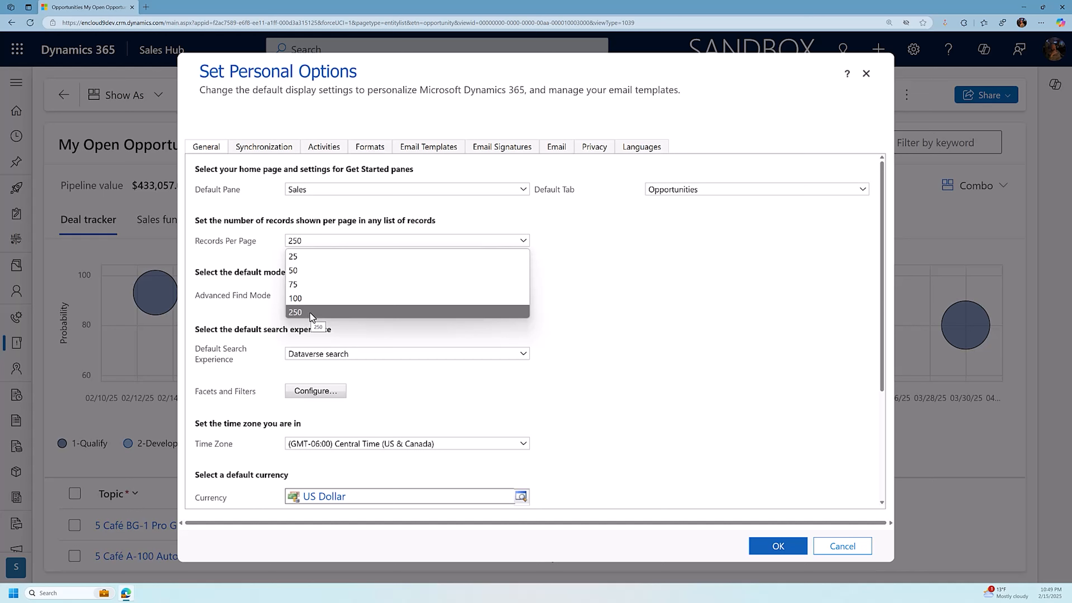
left_click(715, 386)
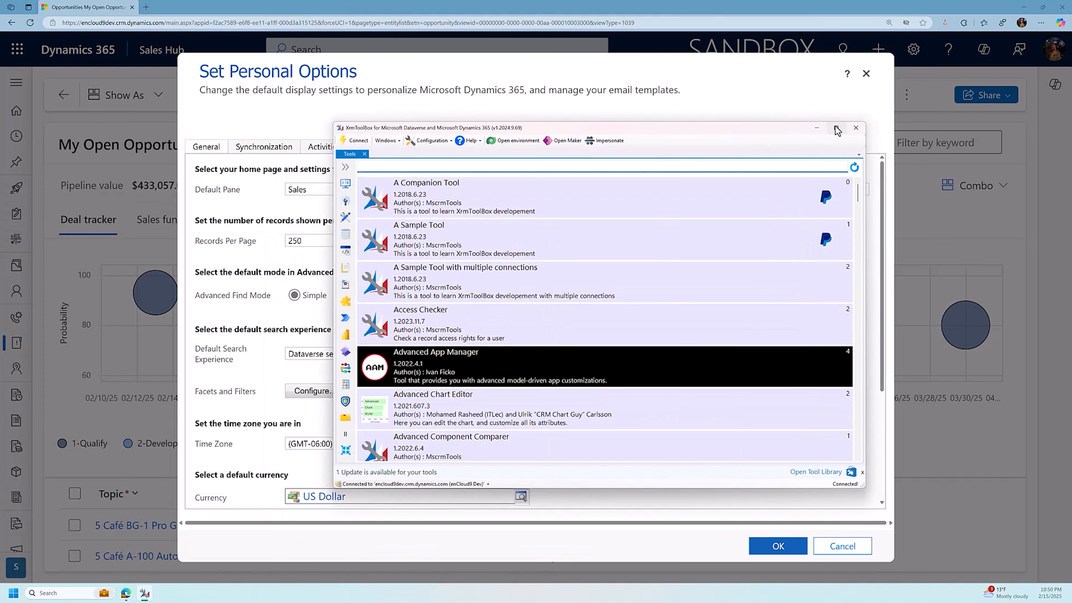
- Switch to XrmToolBox, search the tools for "user sett" and open User Settings Utility
left_click(834, 132)
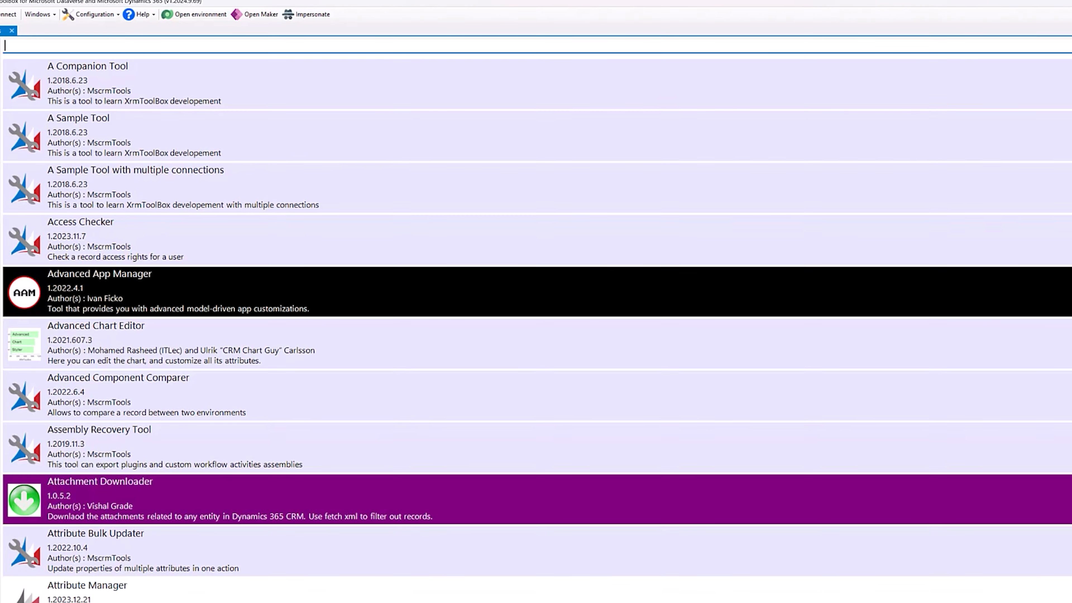
type("user sett")
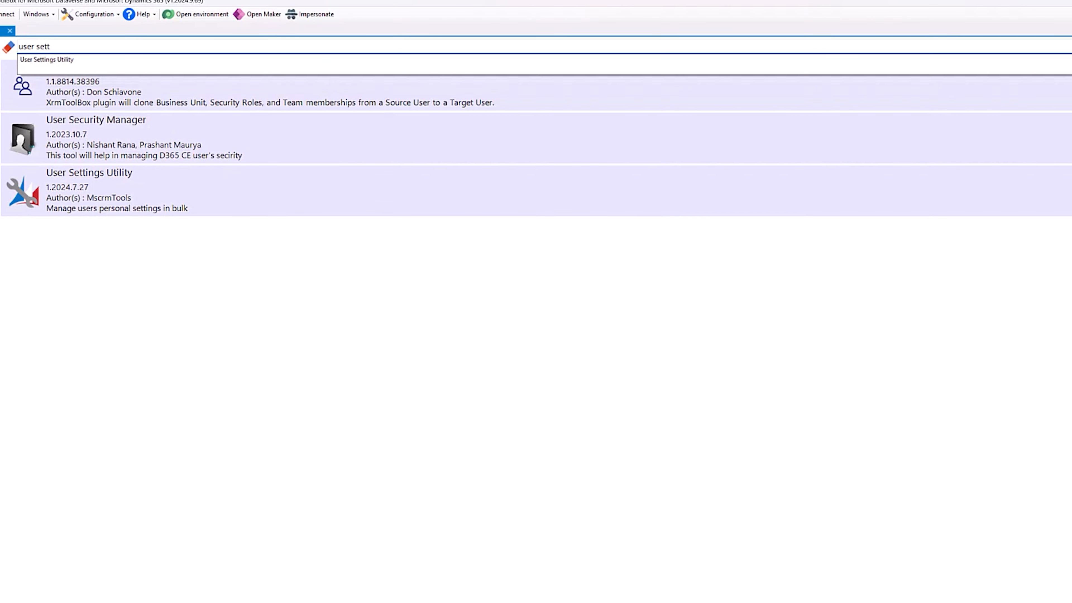
left_click(332, 291)
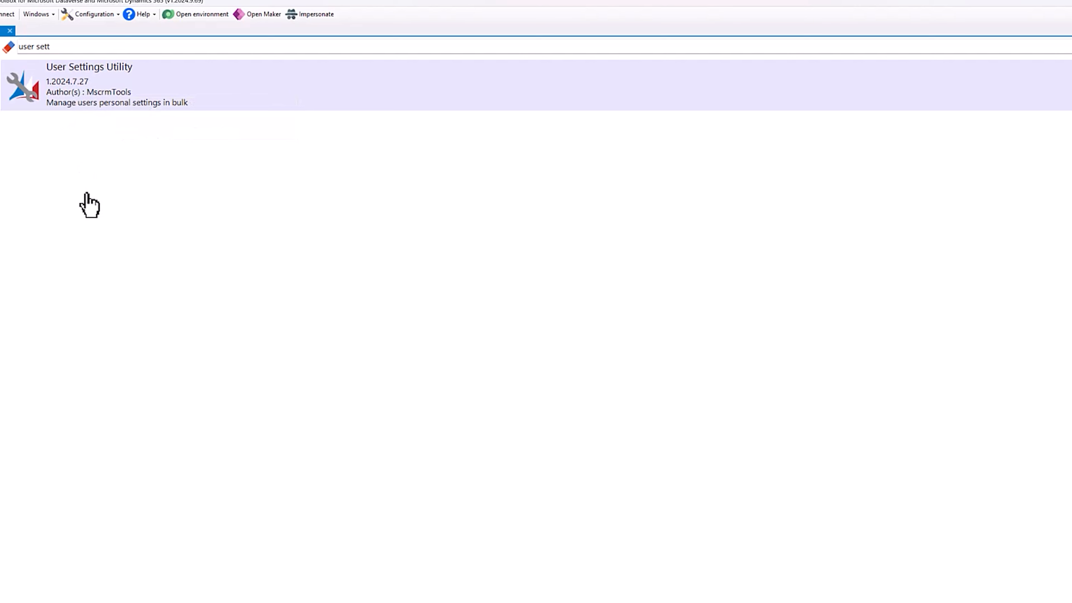
double_click(73, 95)
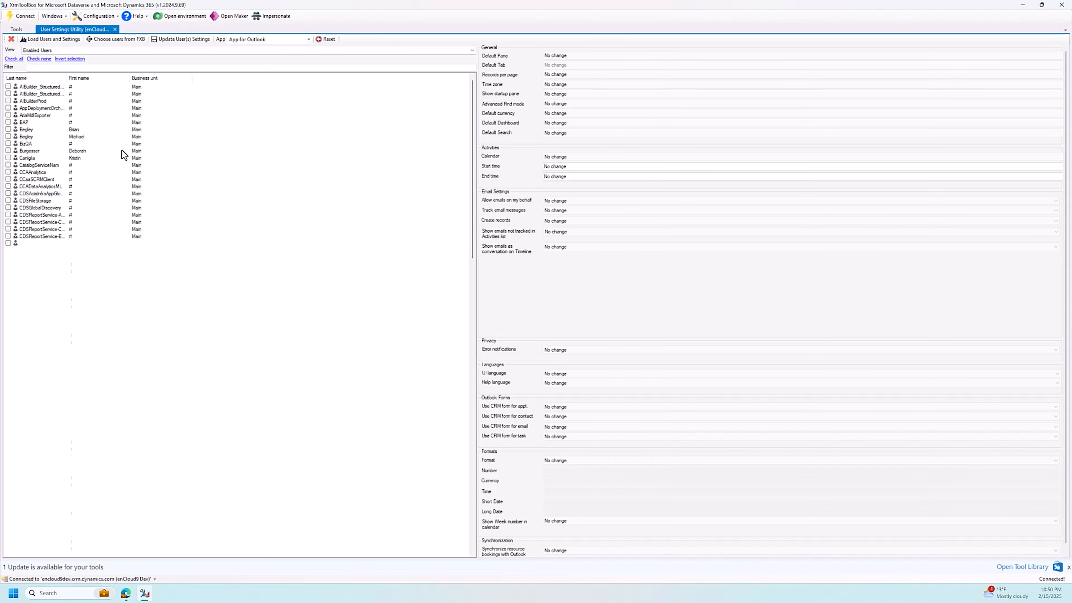
- Check the user directly above BizQA and the two users directly below it, and display the first one's settings
left_click(8, 137)
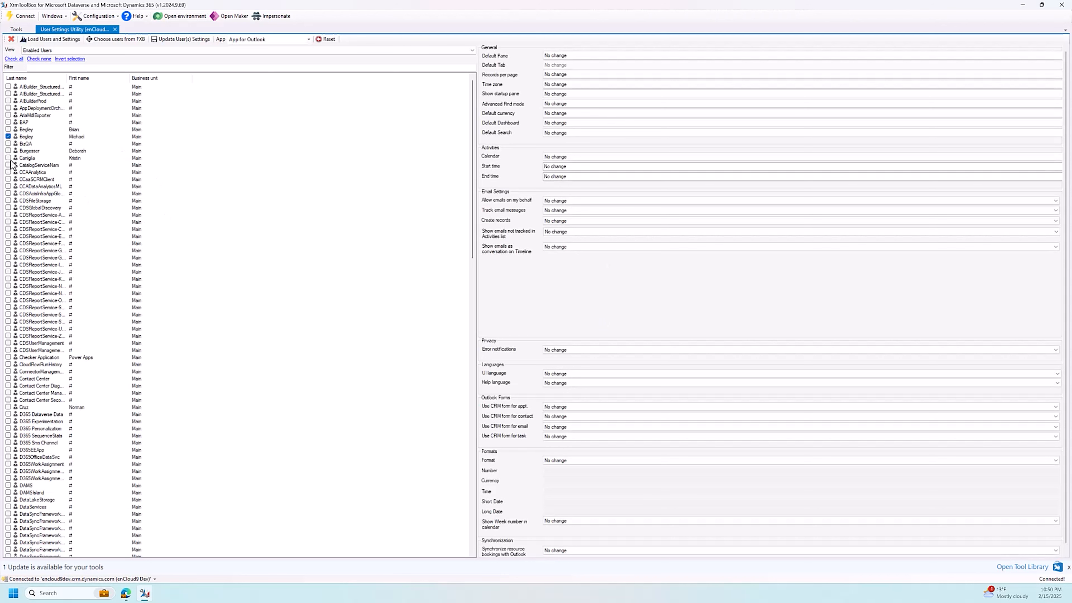
left_click(8, 151)
left_click(8, 158)
left_click(26, 137)
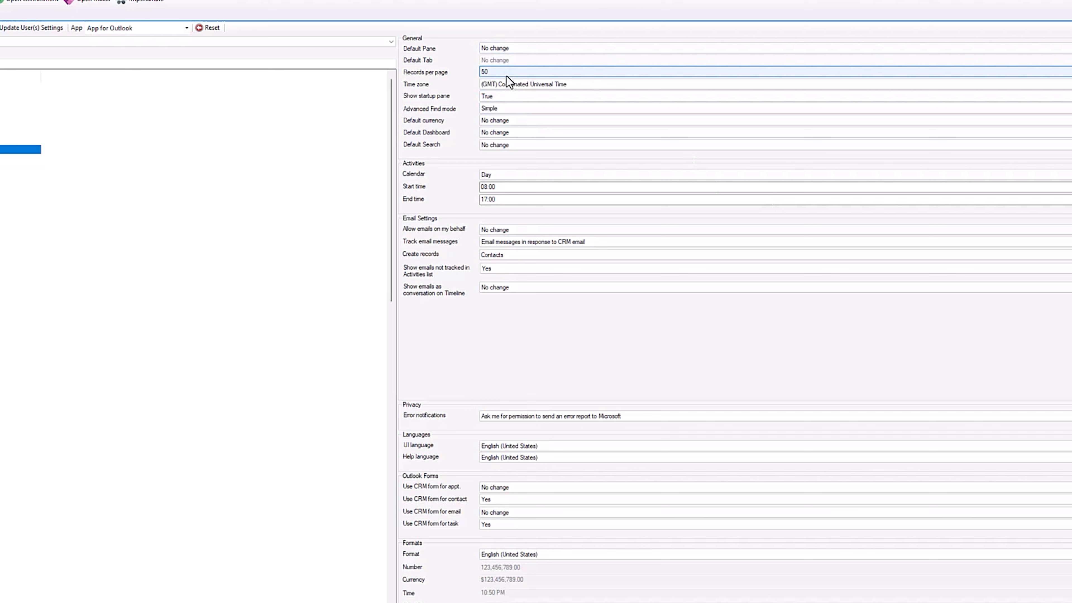
- Set the general settings to 250 records per page, (GMT-06:00) Central Time (US & Canada) and US Dollar as default currency
left_click(507, 75)
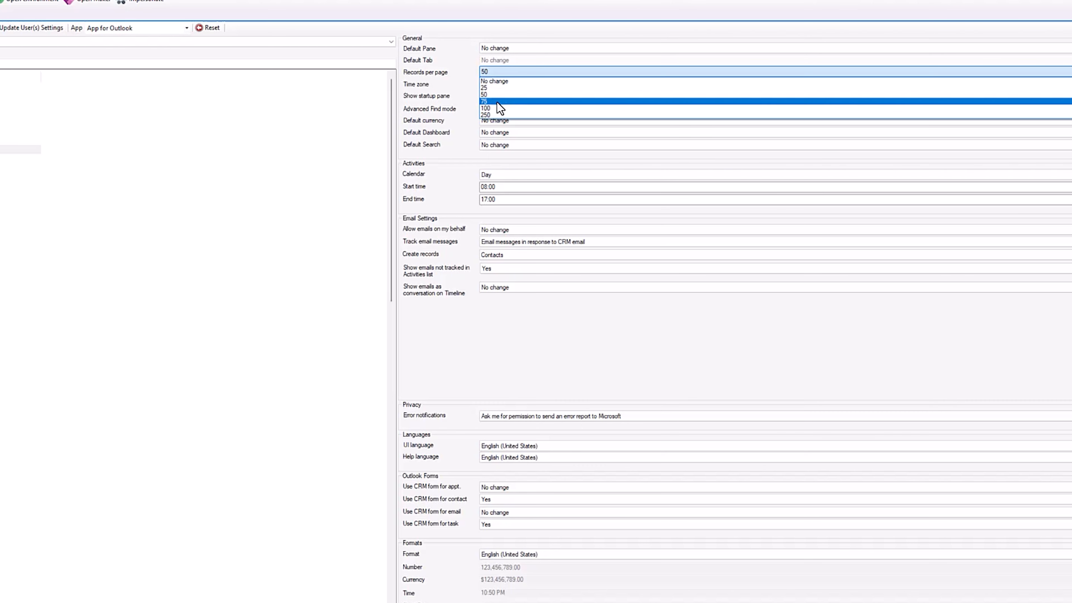
left_click(490, 114)
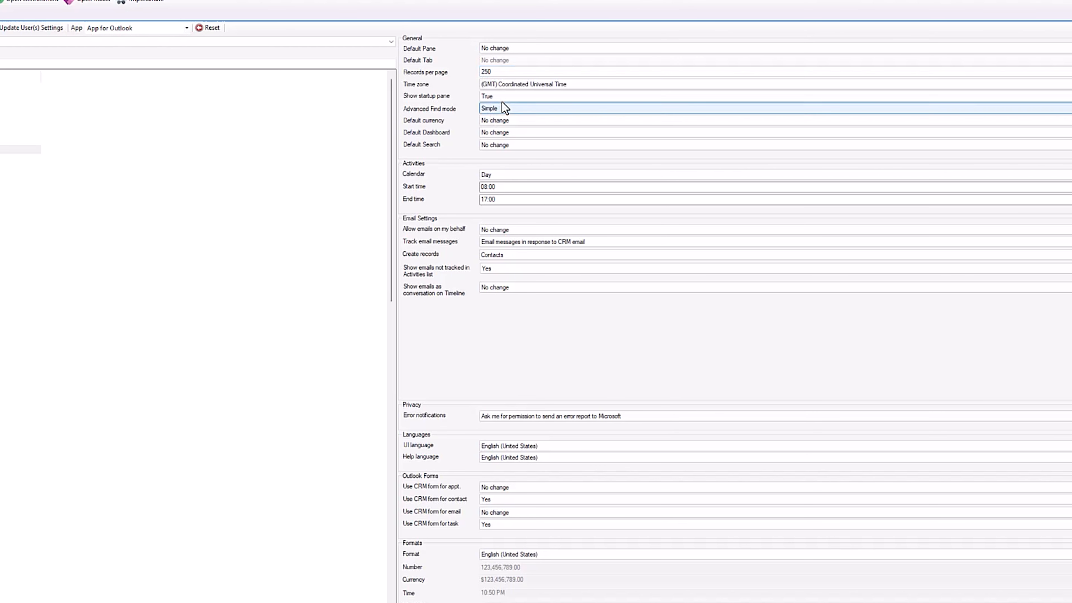
left_click(537, 84)
scroll(541, 135, "down", 7)
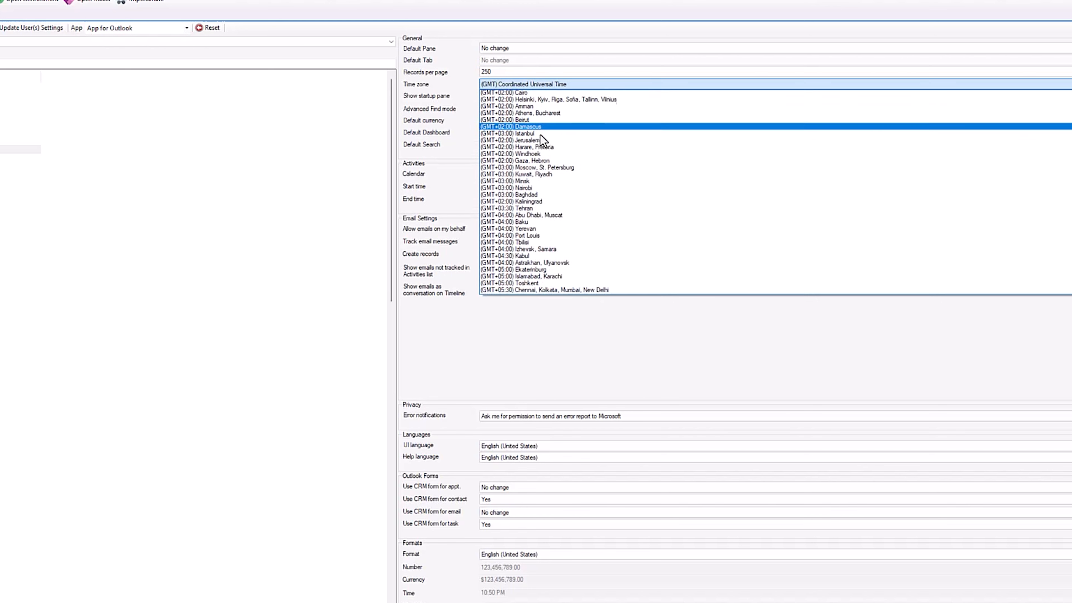
scroll(543, 139, "up", 10)
left_click(538, 107)
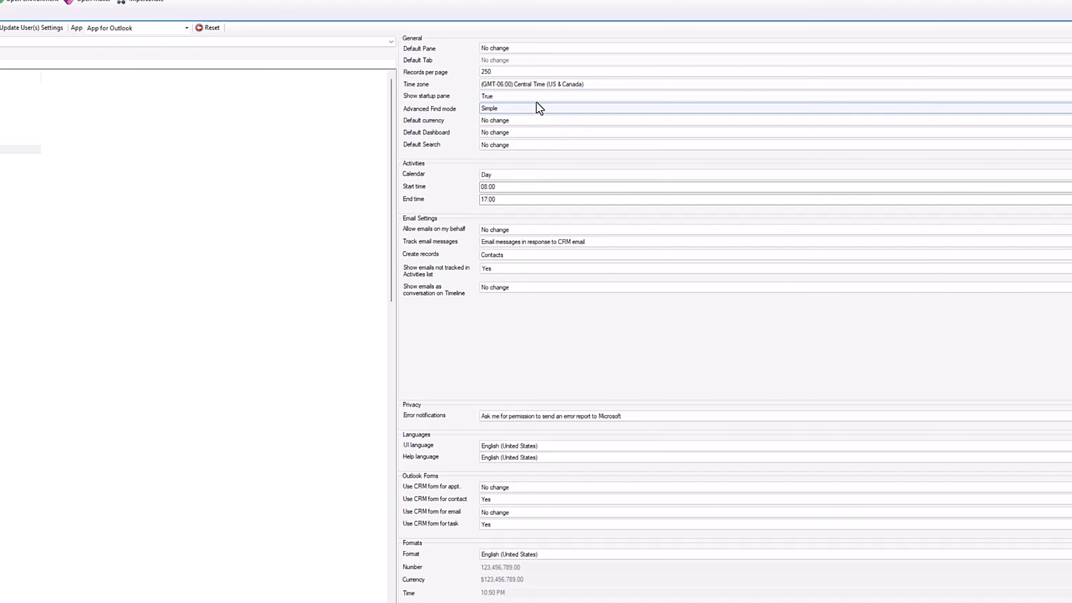
left_click(512, 122)
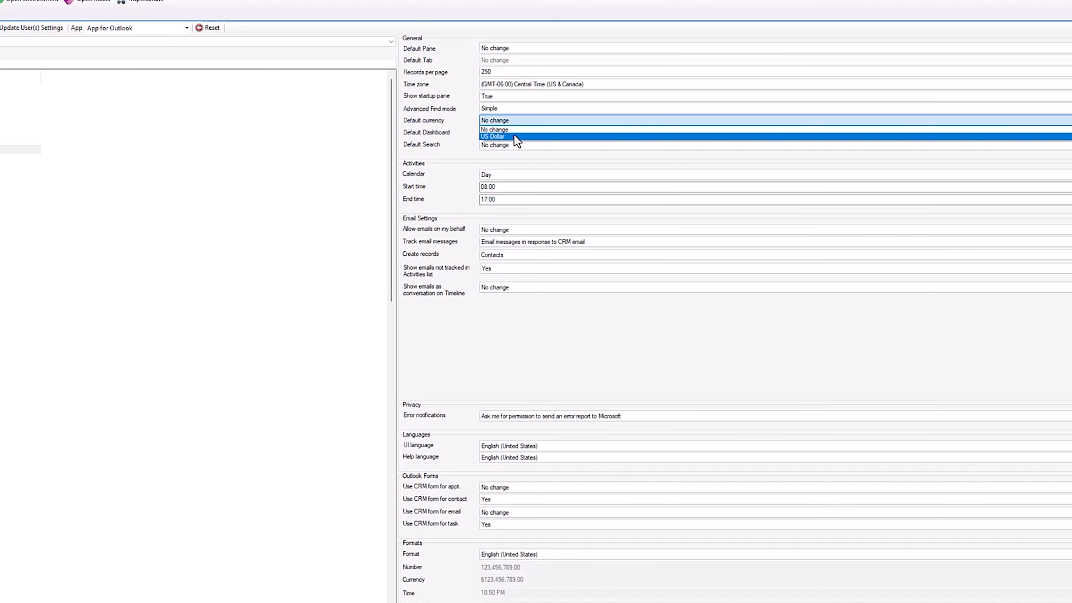
left_click(513, 135)
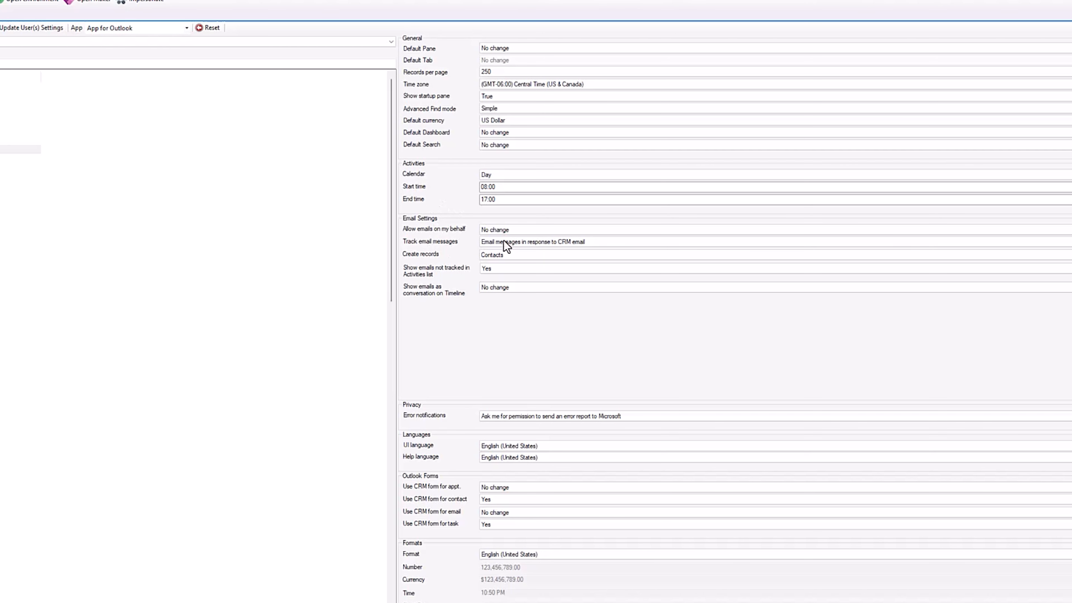
- In the email settings, allow emails on my behalf, track No email messages, and set Create records to No change
left_click(513, 228)
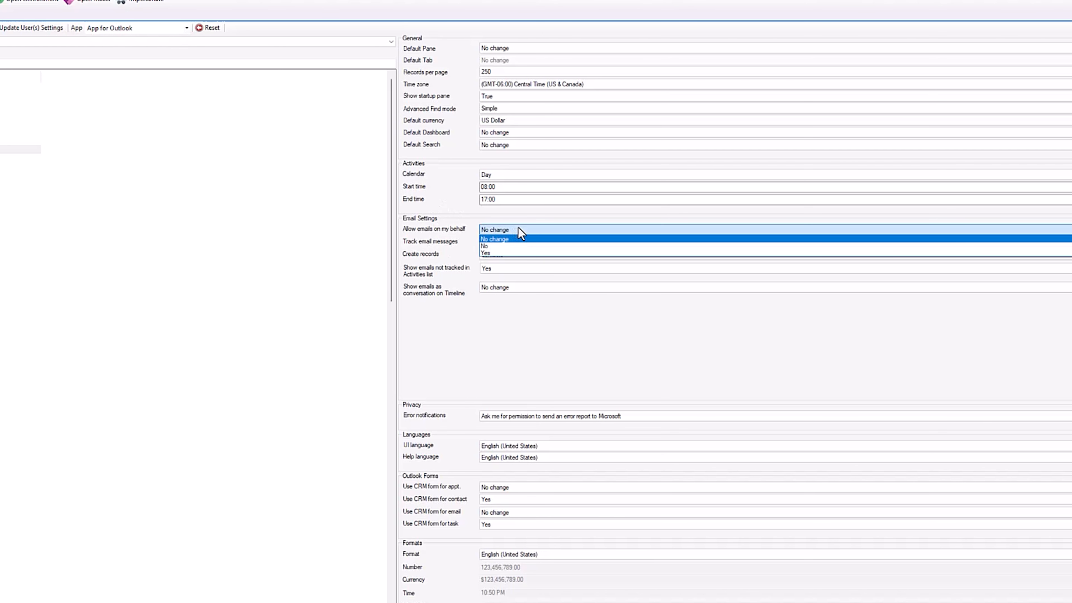
left_click(505, 254)
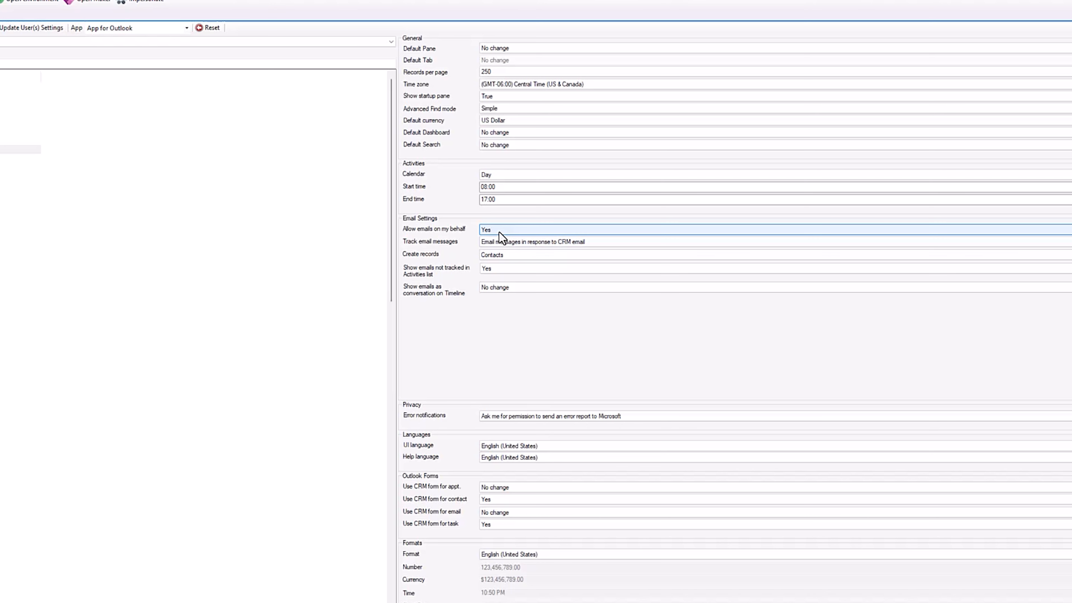
left_click(503, 243)
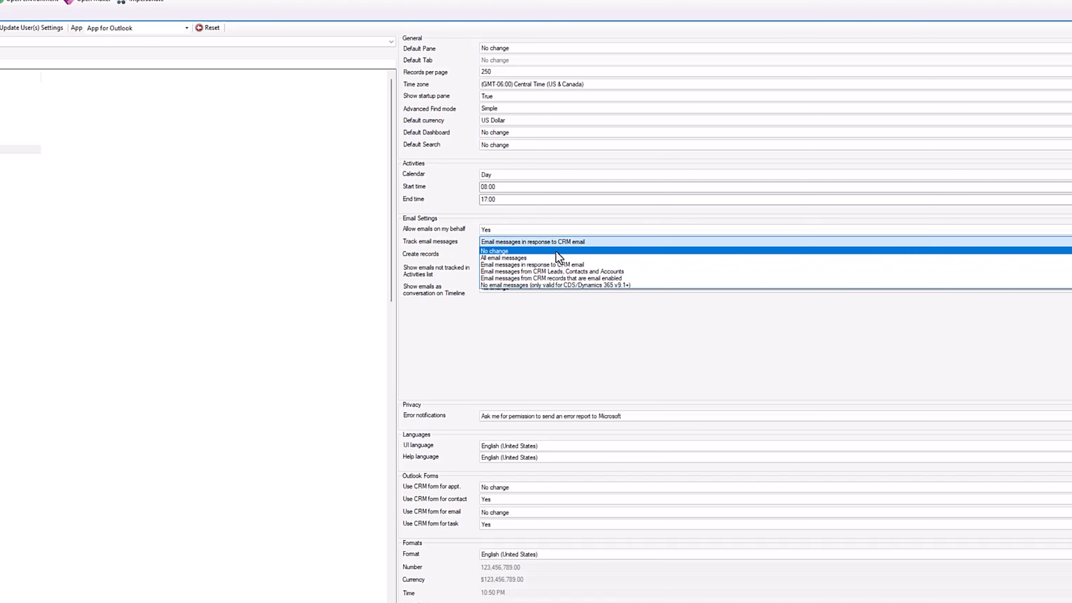
left_click(511, 286)
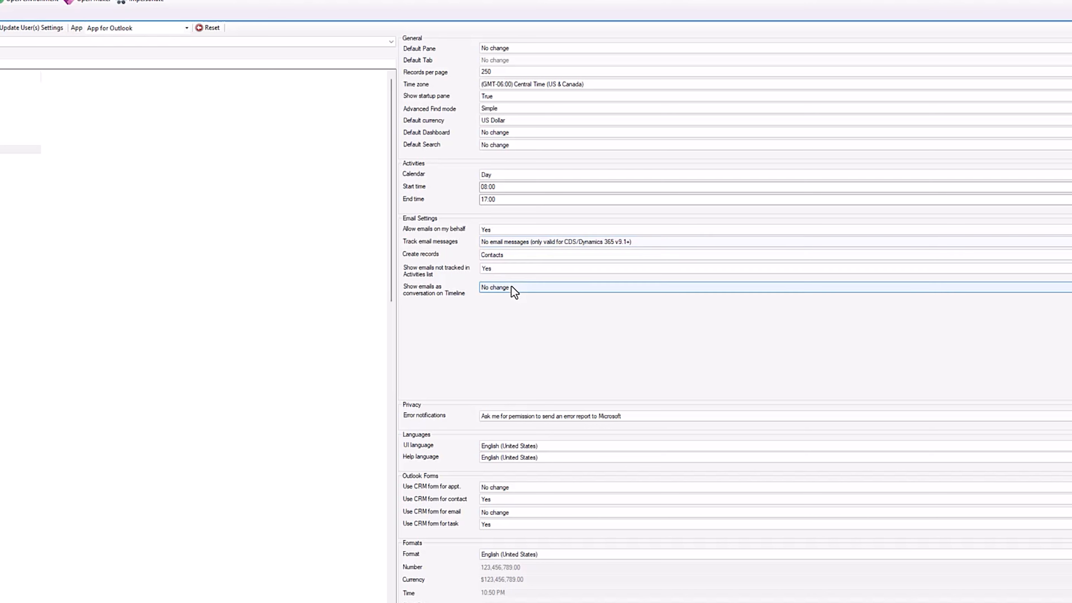
left_click(510, 256)
left_click(502, 271)
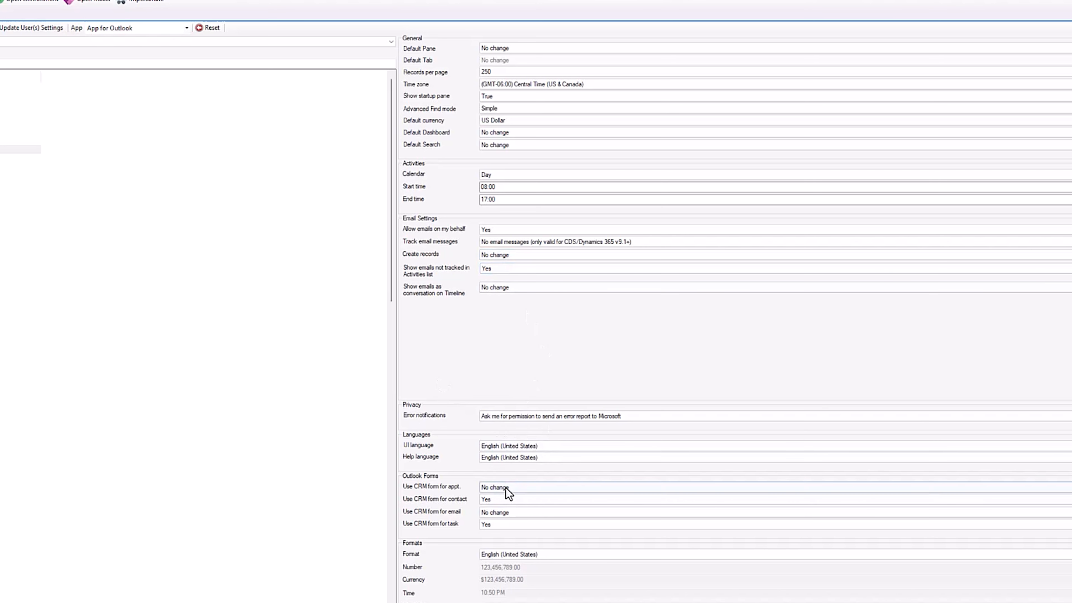
- Set error notifications to never send an error report, and update the checked users' settings, overwriting the existing log file without opening it
left_click(559, 419)
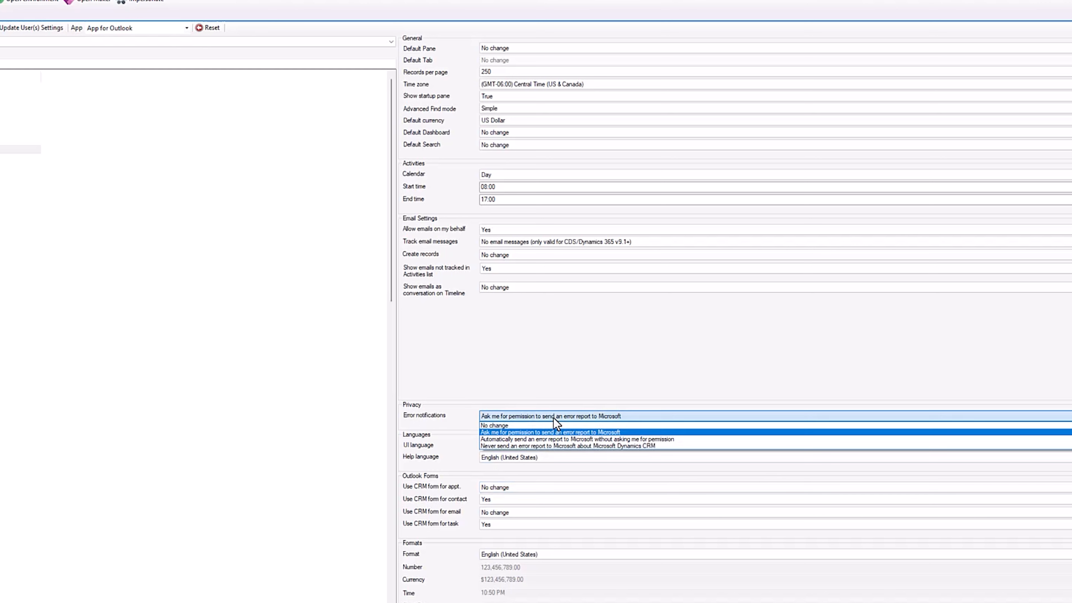
left_click(521, 444)
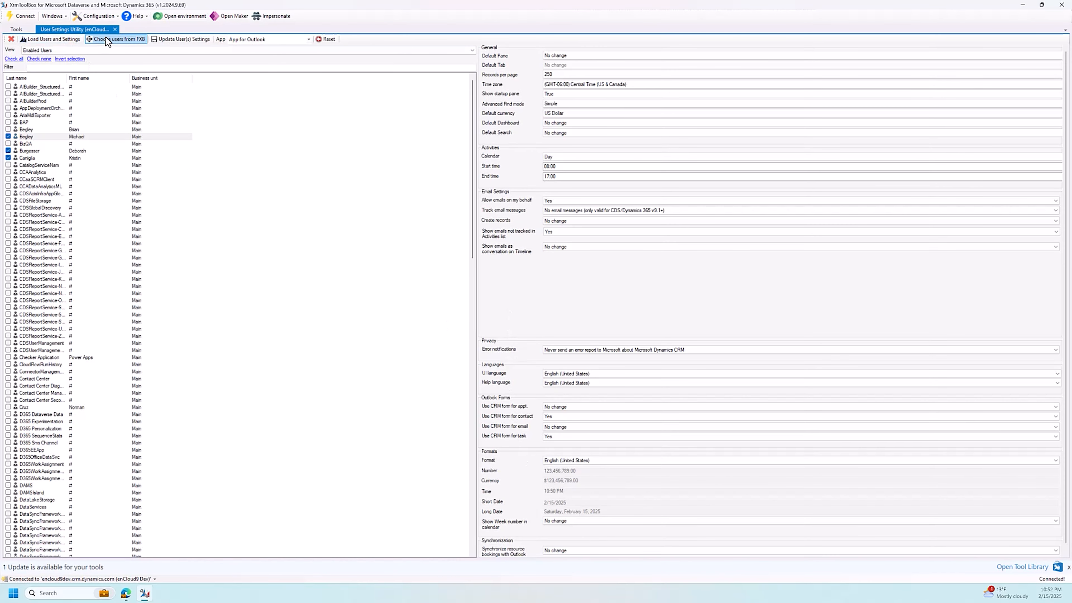
left_click(179, 40)
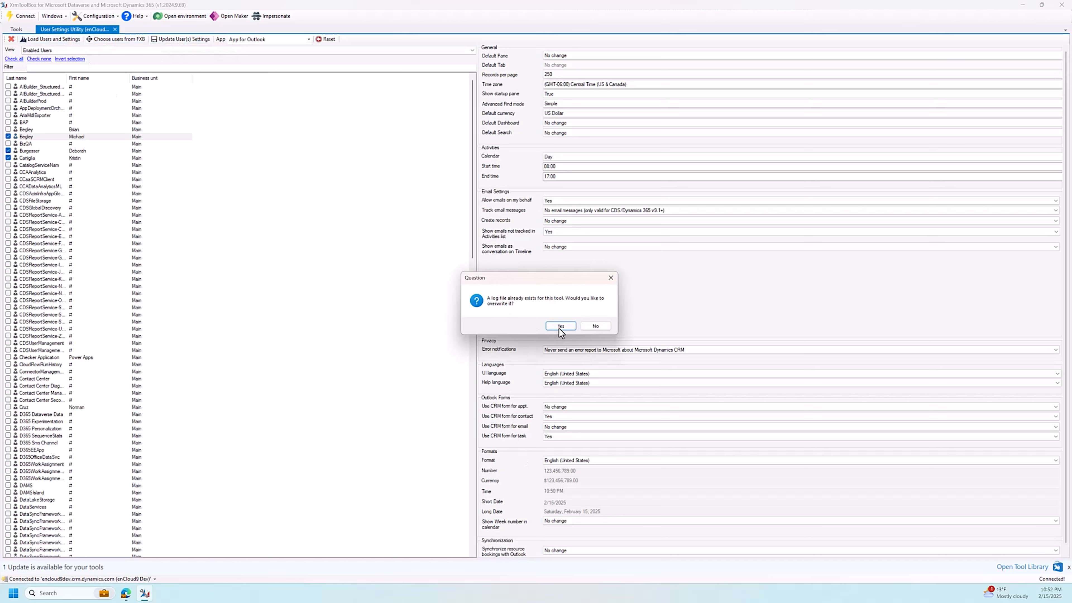
left_click(559, 326)
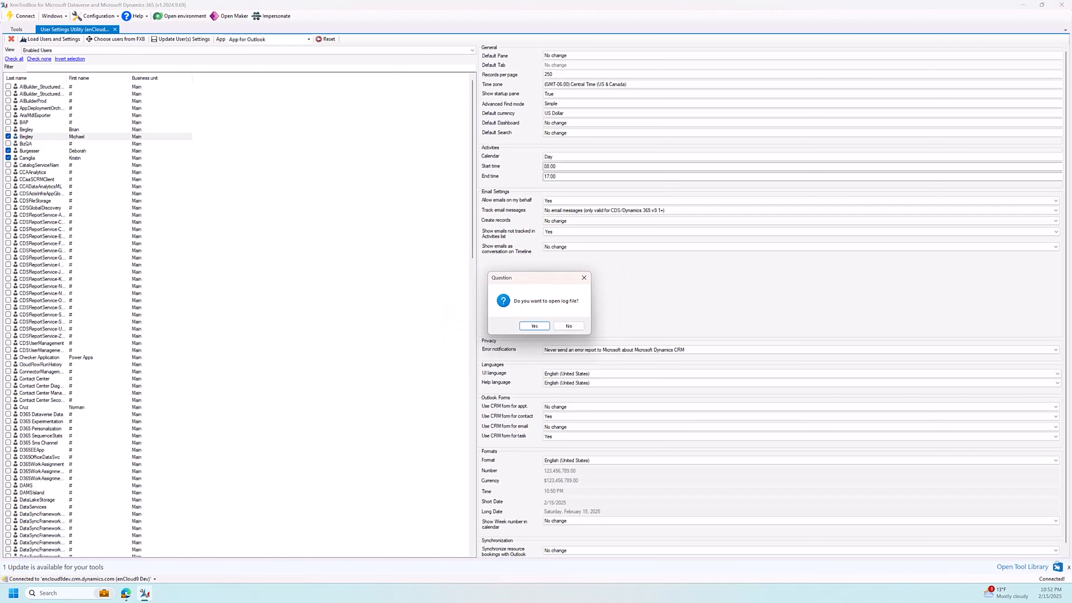
left_click(570, 326)
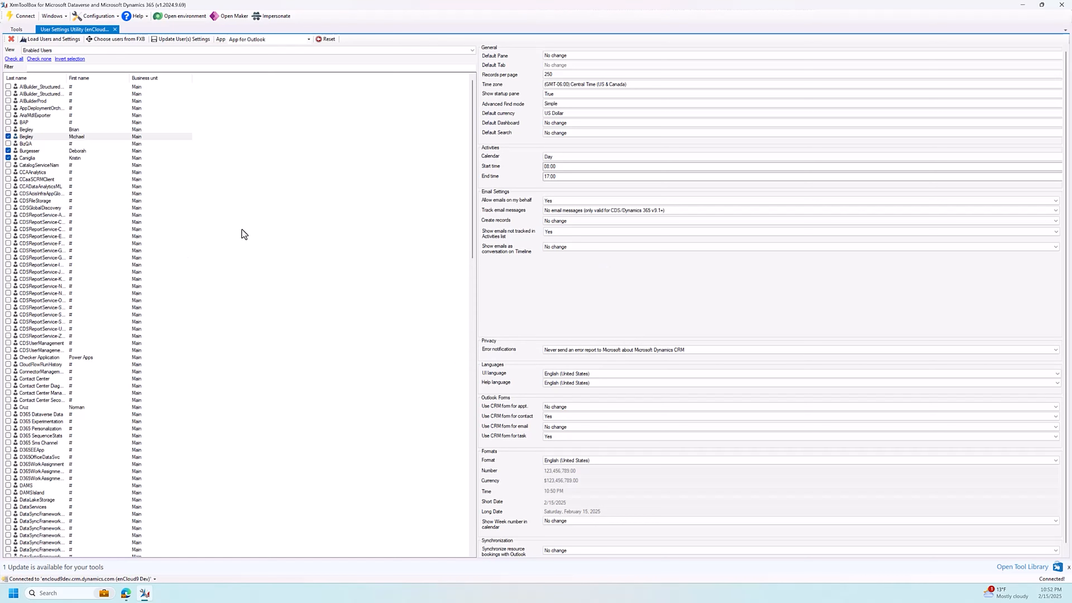
- Check only the two users listed directly above CatalogServiceNam for another settings update
left_click(8, 136)
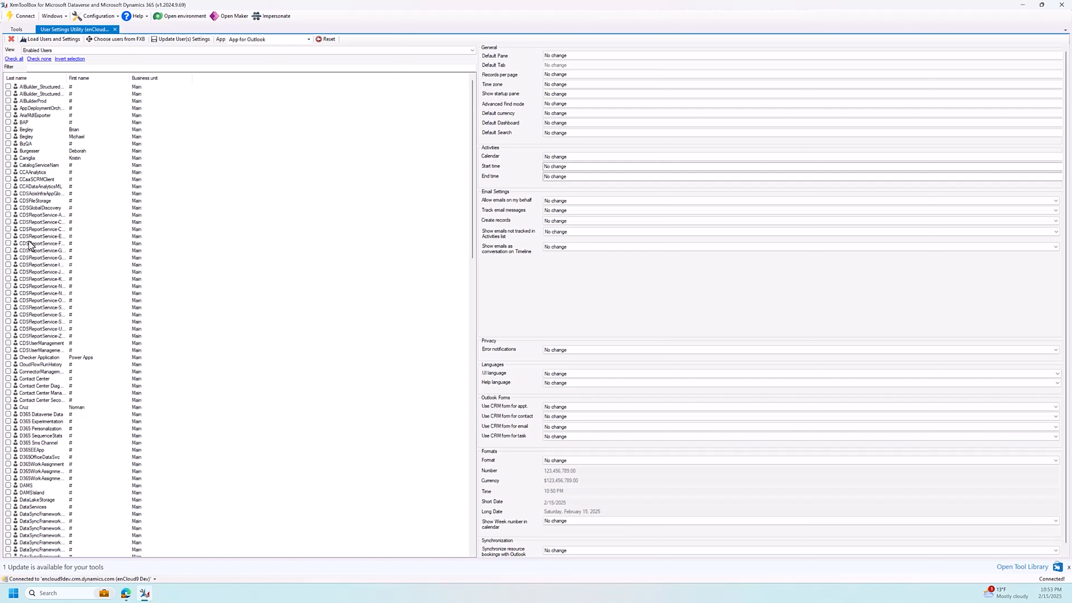
left_click(8, 151)
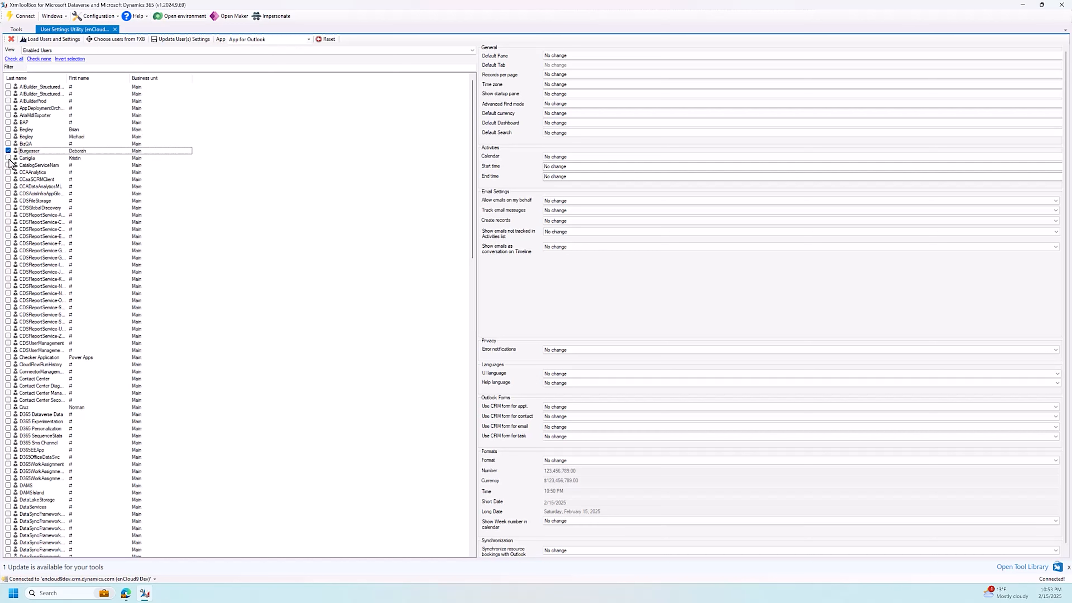
left_click(9, 158)
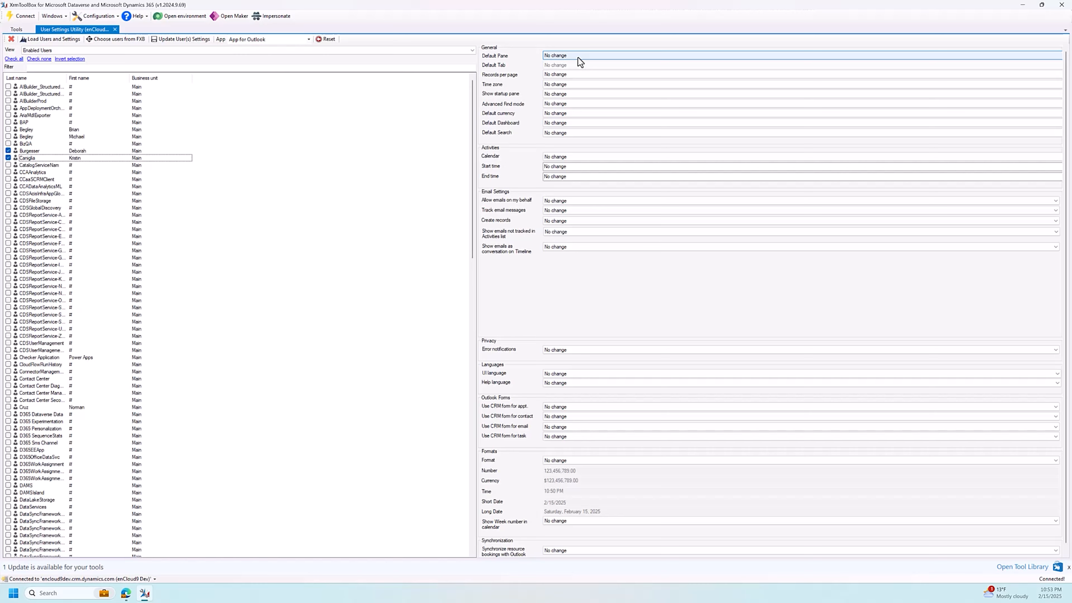
- Set the time zone to (GMT-06:00) Central Time (US & Canada) and the default currency to US Dollar
left_click(566, 84)
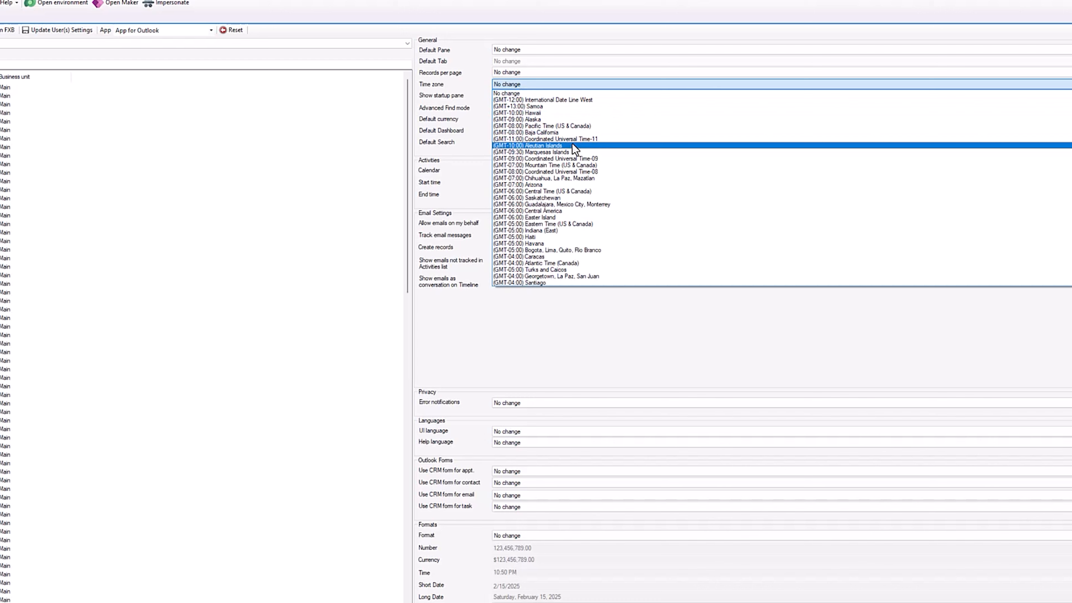
left_click(558, 191)
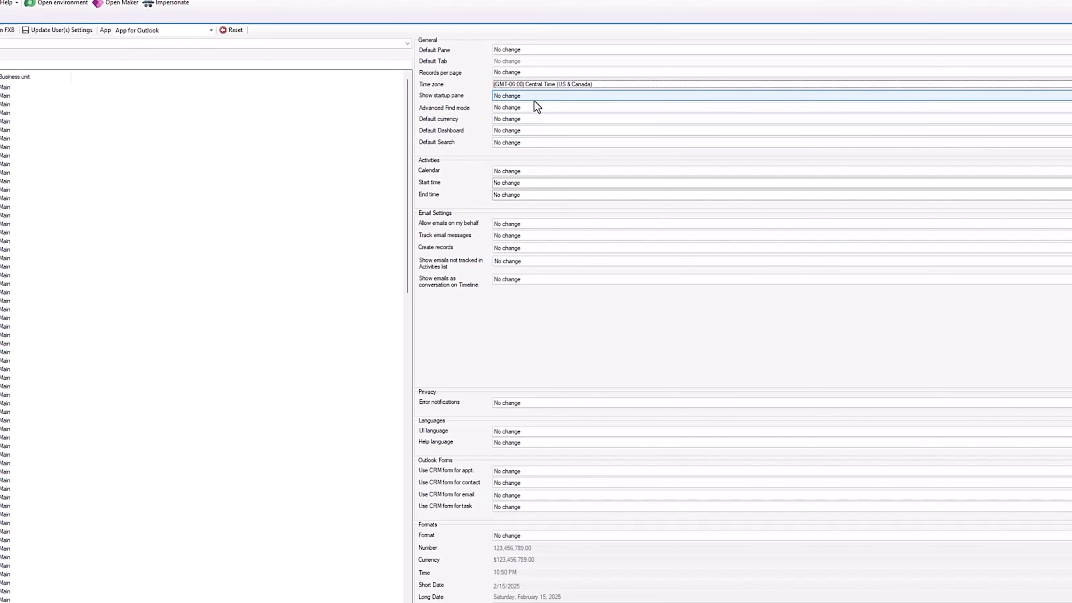
left_click(529, 119)
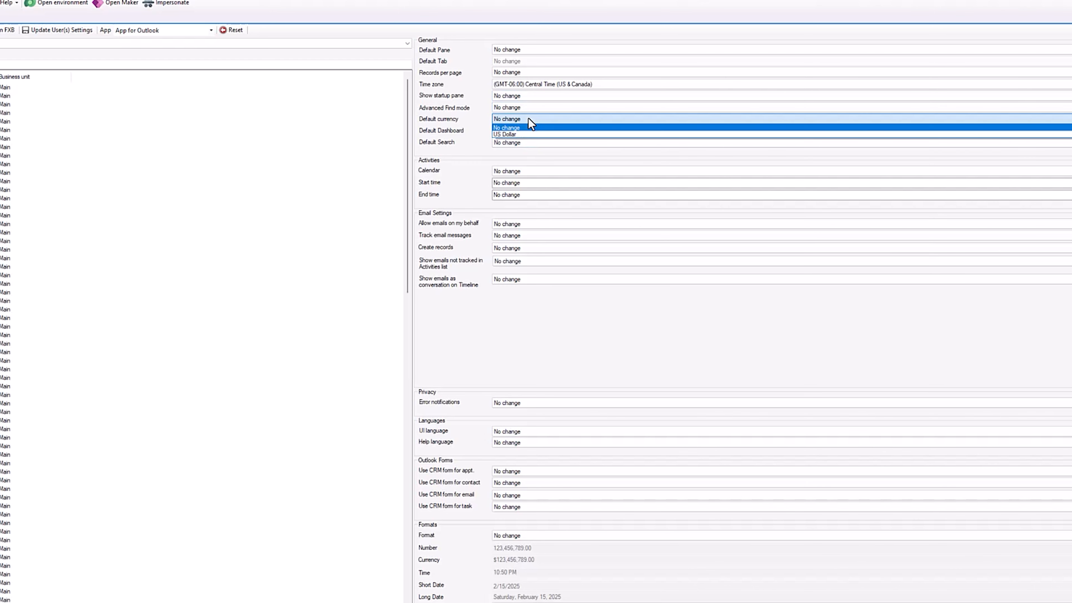
left_click(510, 133)
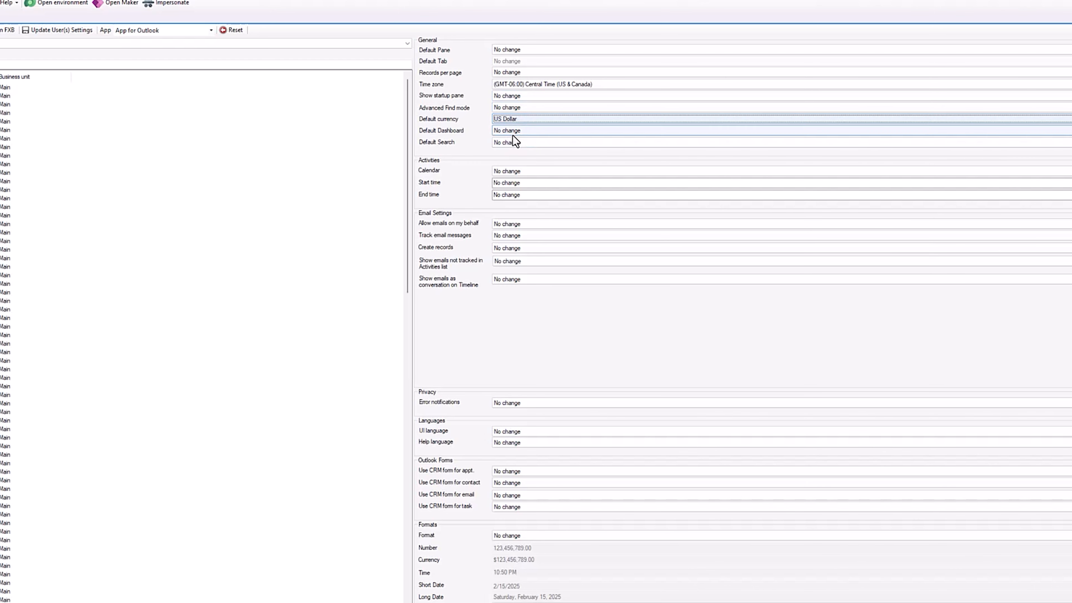
- Set the activities calendar to Month, and in the email settings allow emails on my behalf and track No email messages
left_click(522, 171)
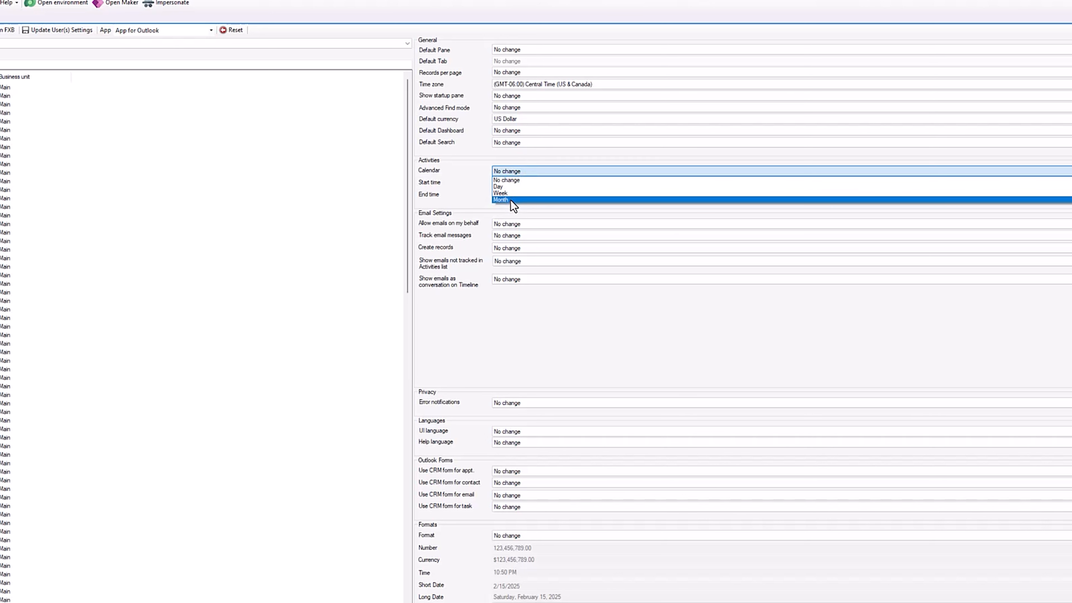
left_click(511, 200)
left_click(519, 182)
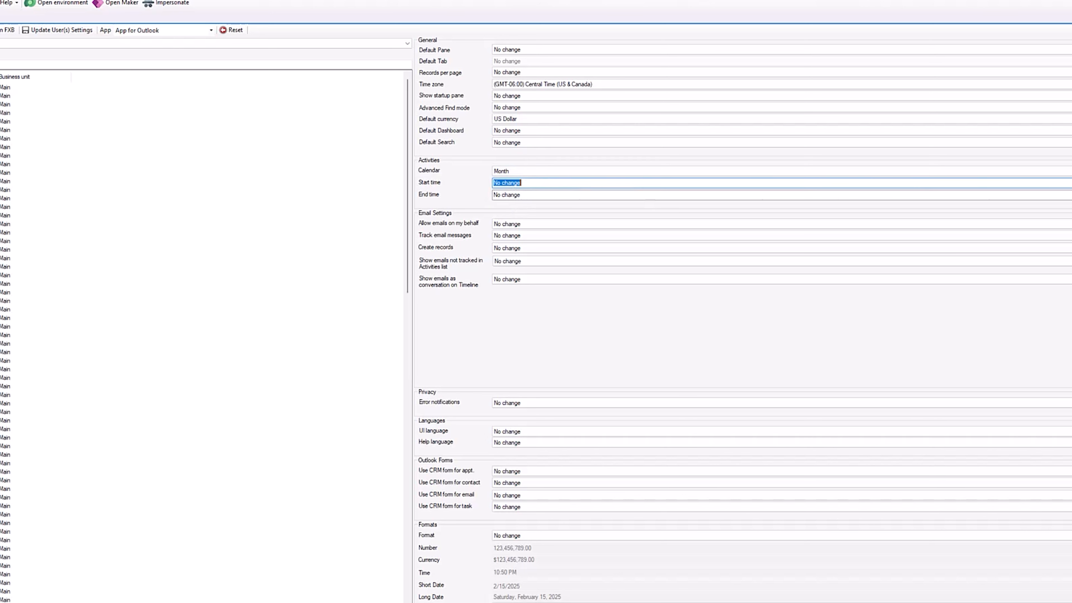
left_click(506, 235)
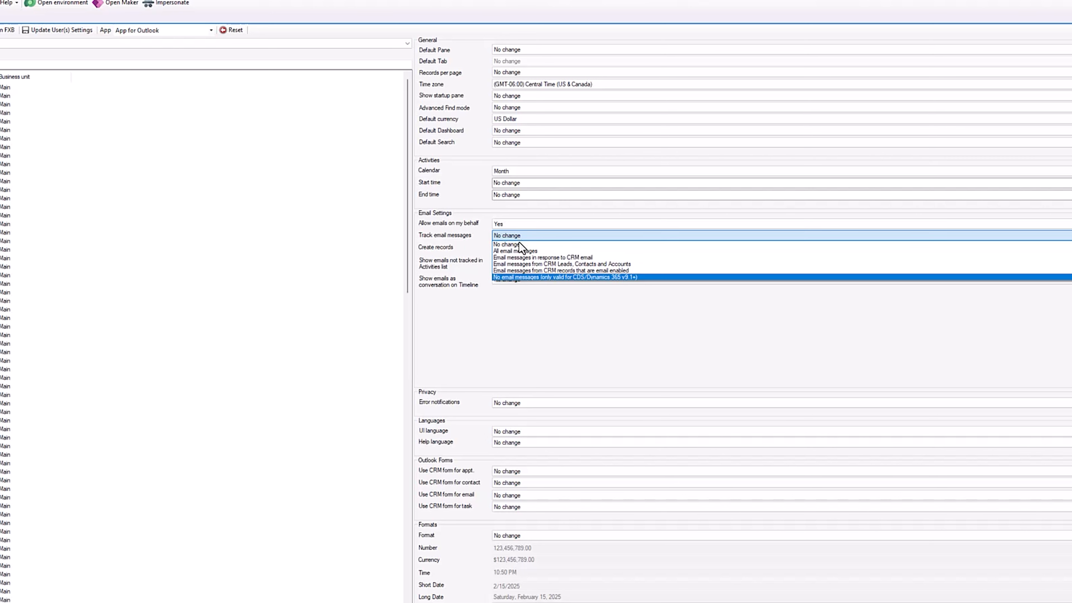
left_click(502, 277)
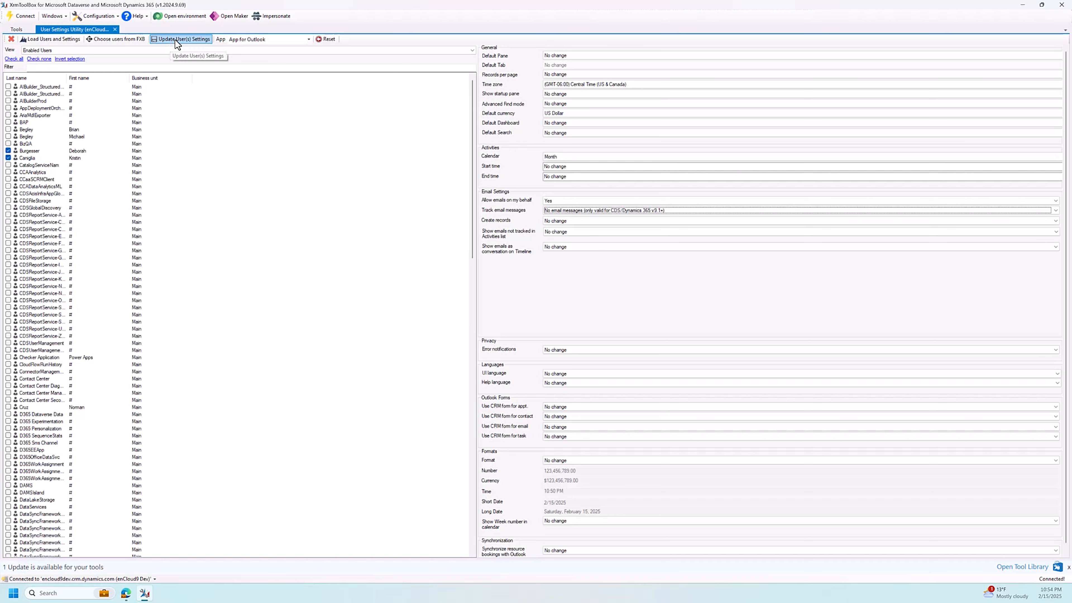
- Update the settings of the two checked users without opening the log file
left_click(175, 40)
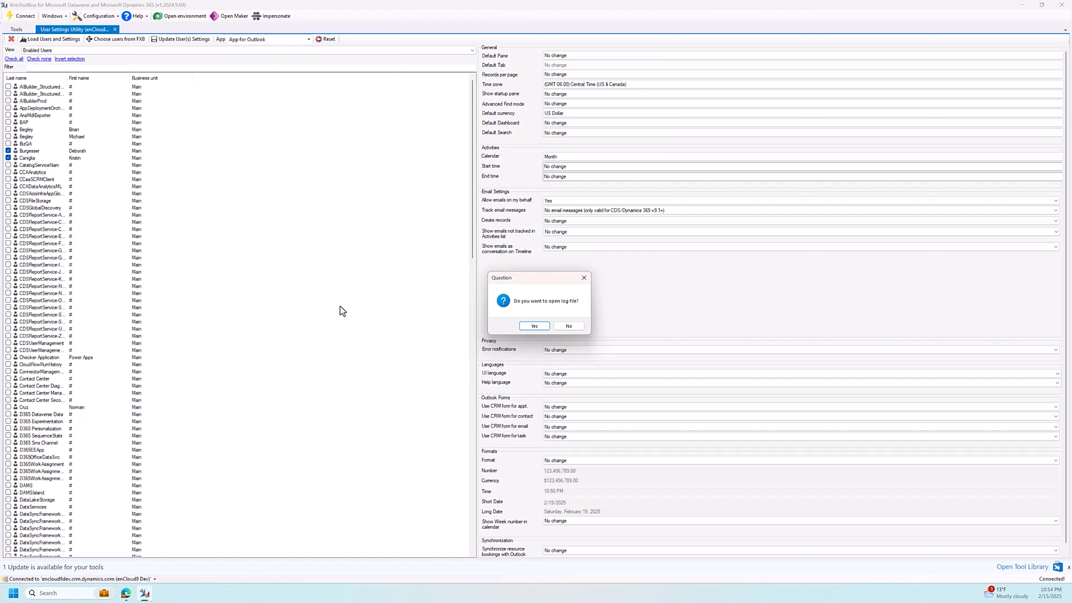
left_click(566, 327)
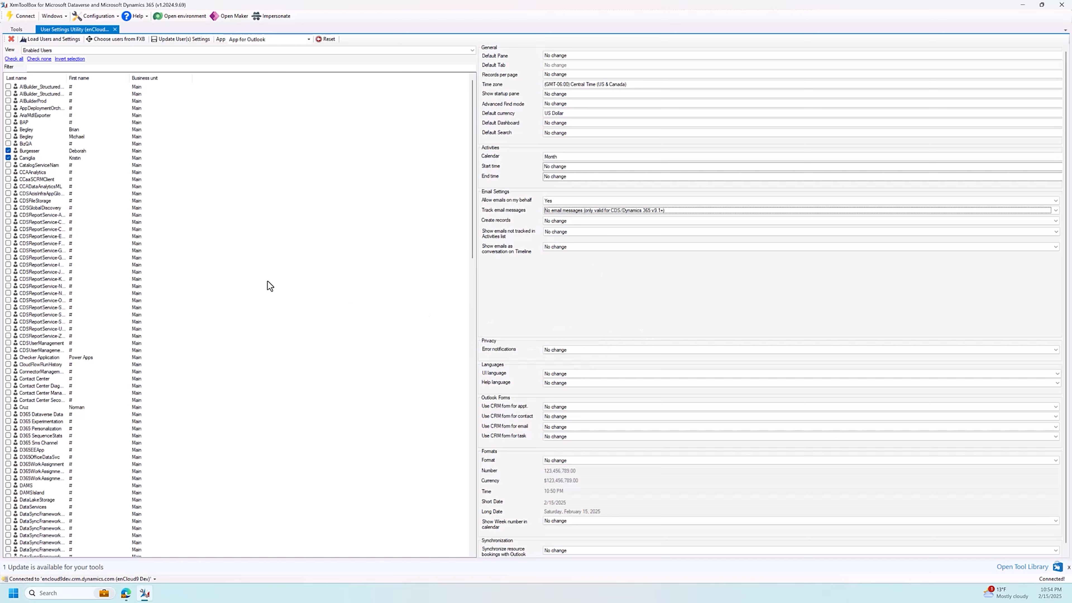